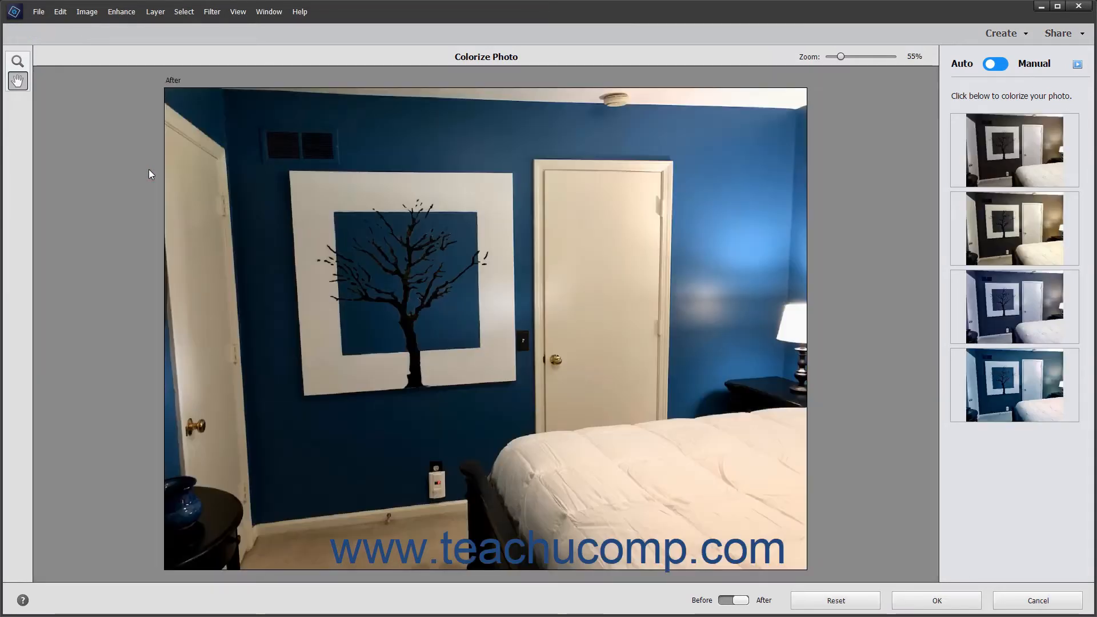
Step: Try the third automatic colorization sample, the blue-gray one, on the bedroom photo and reset the photo
left_click(17, 60)
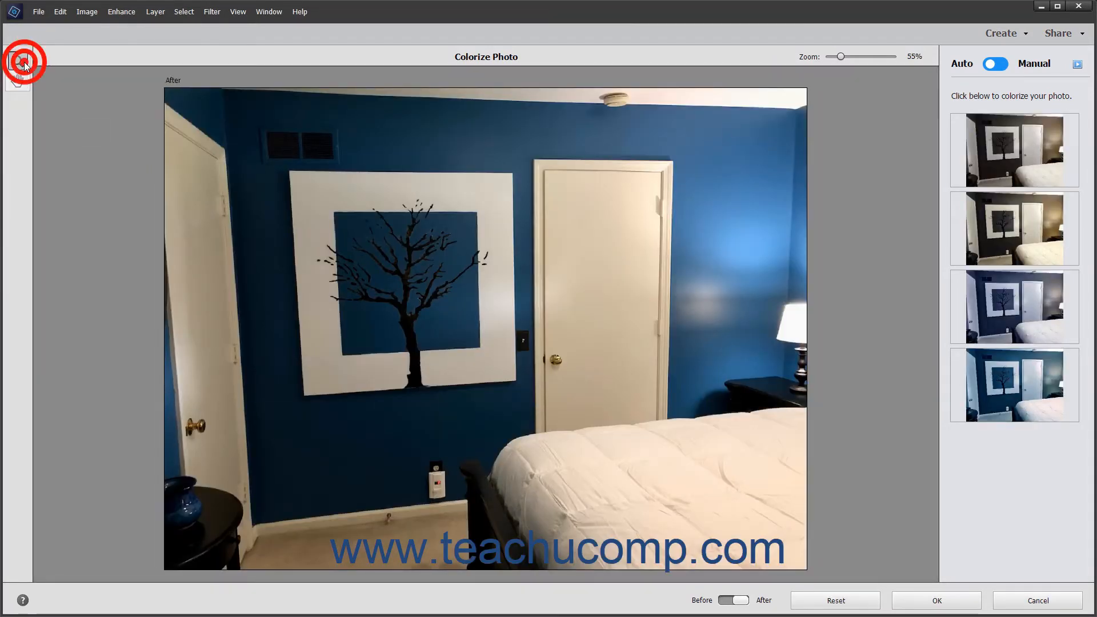
left_click(21, 83)
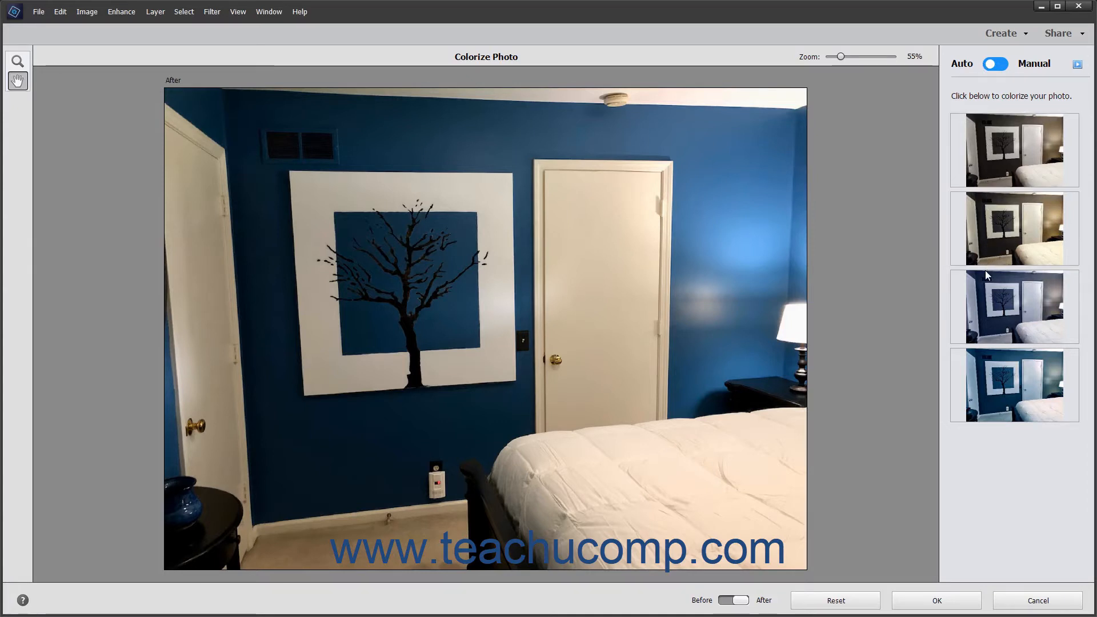
left_click(990, 305)
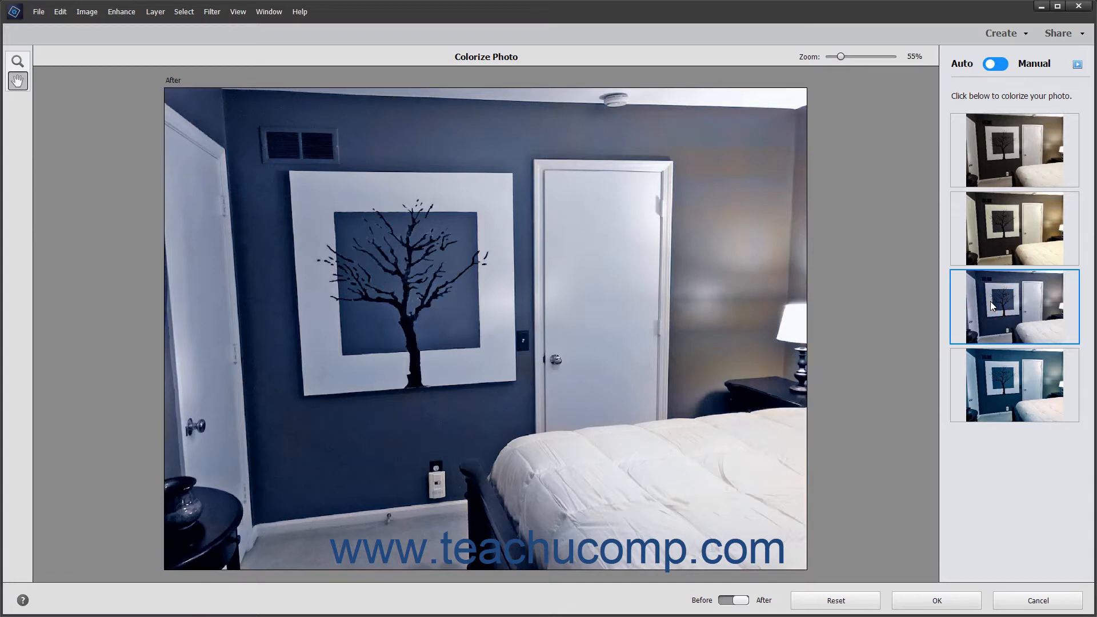
left_click(835, 599)
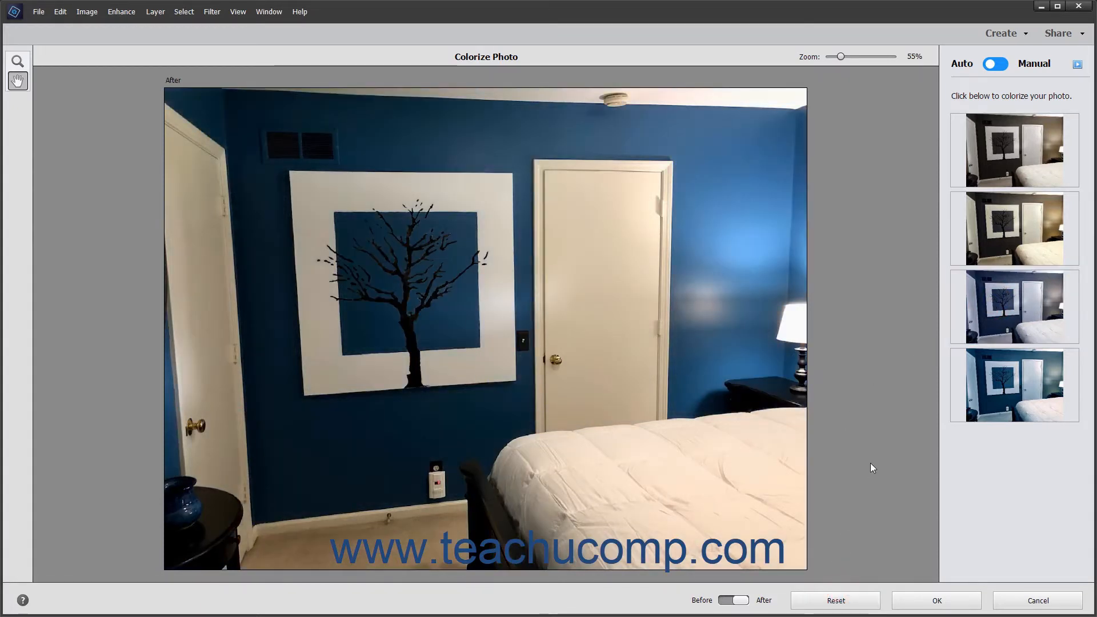
Step: In Manual mode, select the painting's whole white border with the Magic Wand at tolerance 50, adding its missed lower-left part
left_click(999, 70)
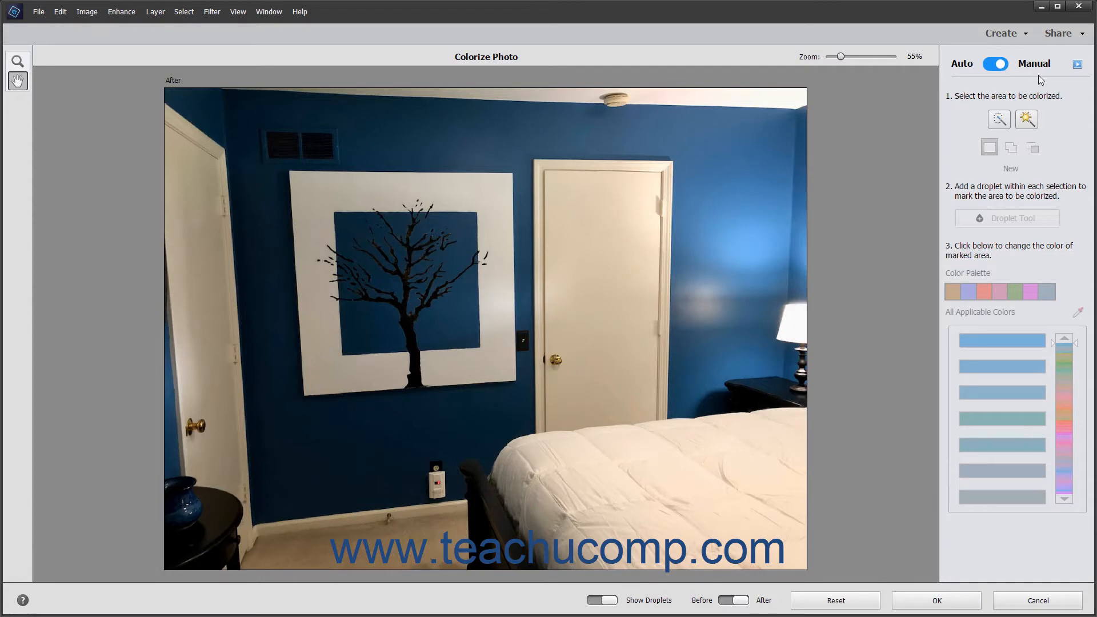
left_click(1027, 119)
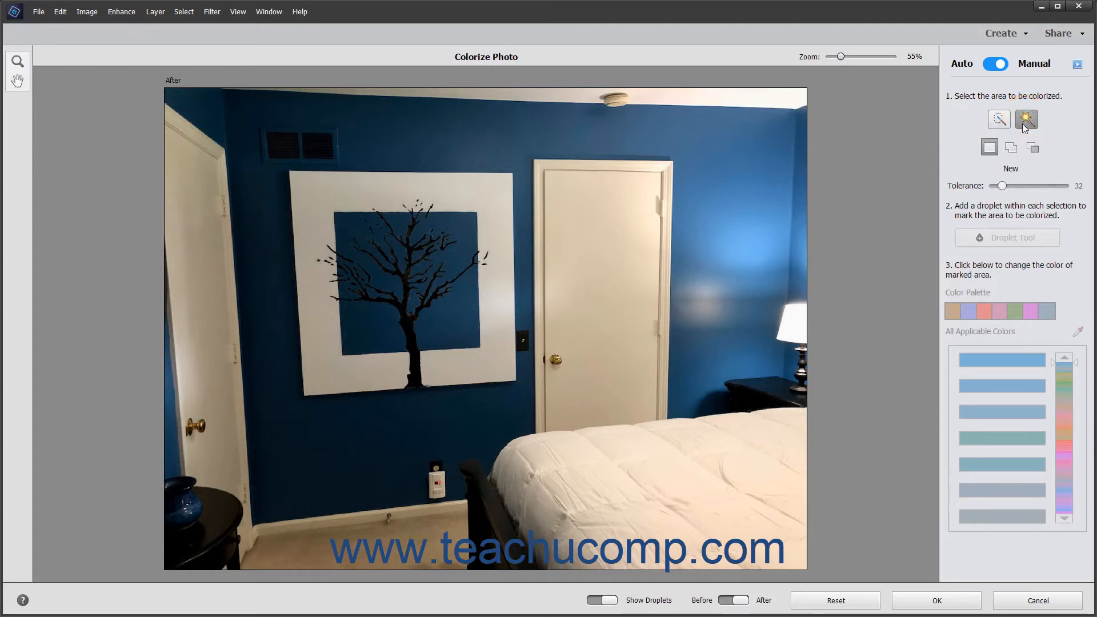
left_click_drag(1003, 186, 1007, 186)
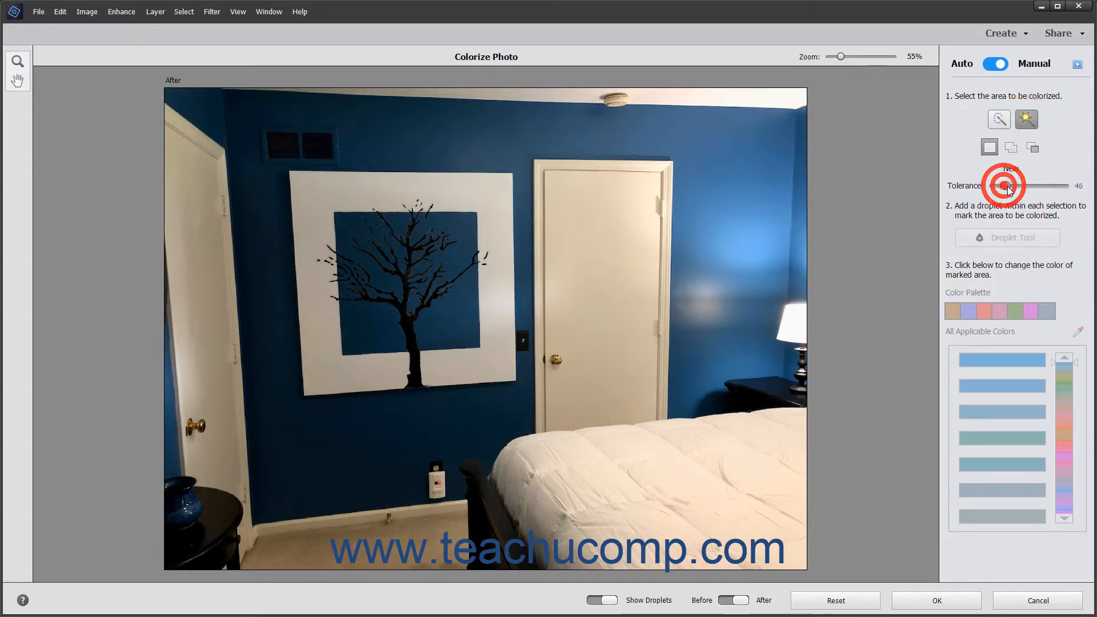
left_click(483, 199)
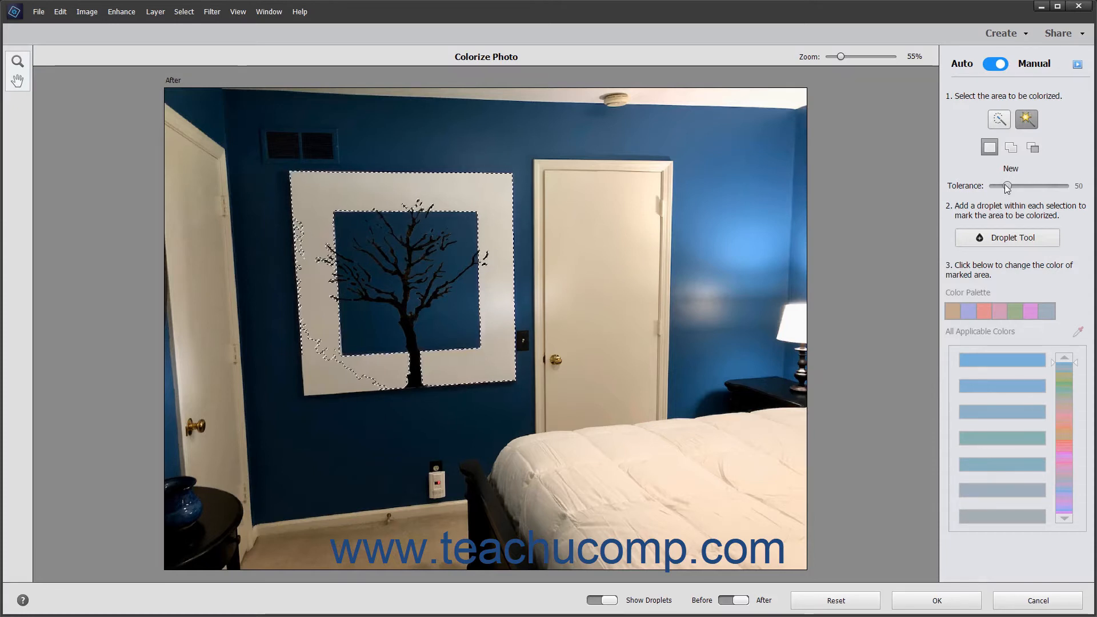
left_click(1011, 148)
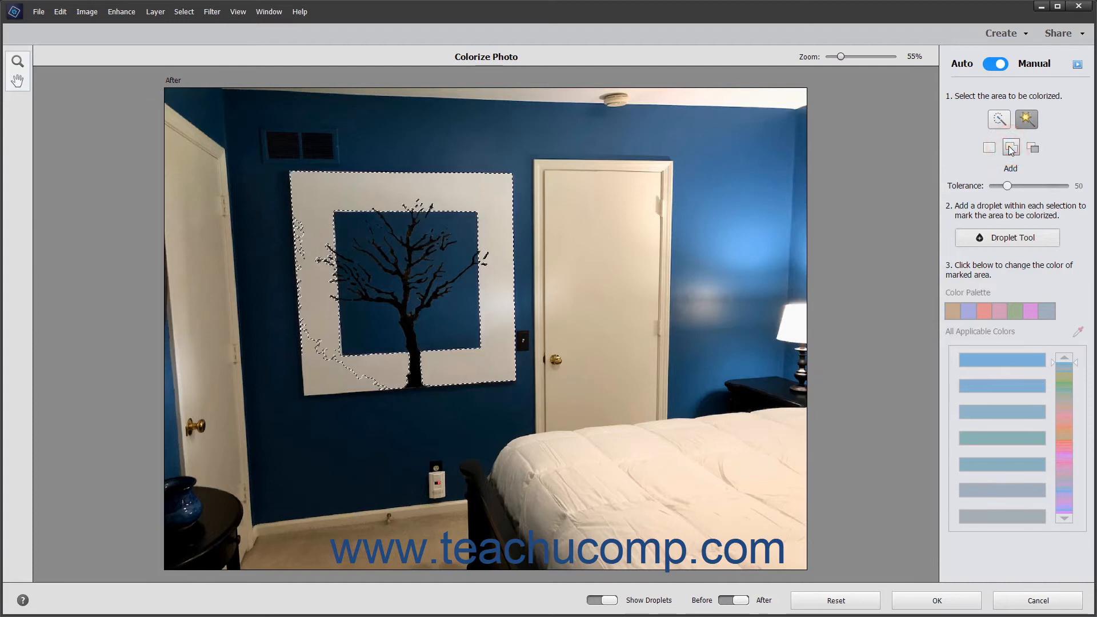
left_click(324, 381)
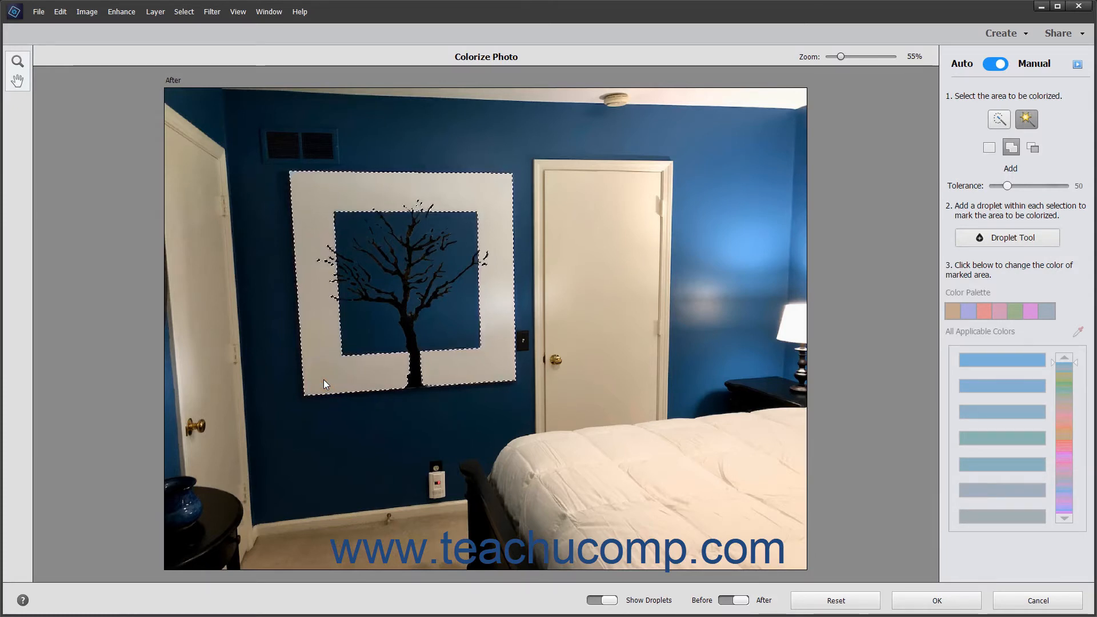
Step: Place a color droplet in each of the four corners of the painting's selected white border
left_click(989, 242)
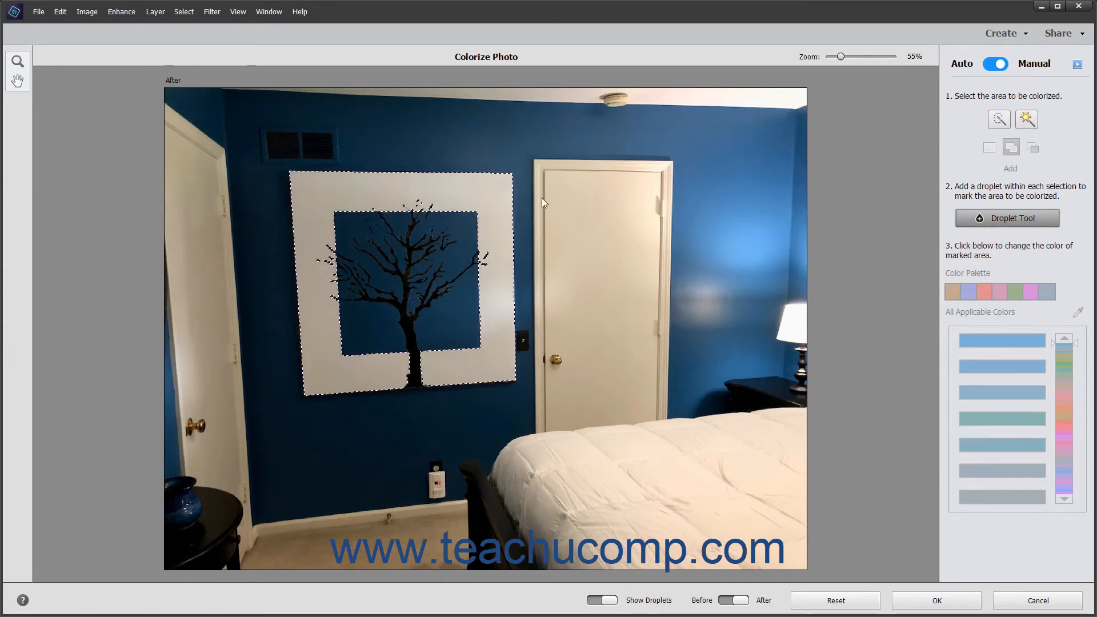
left_click(491, 192)
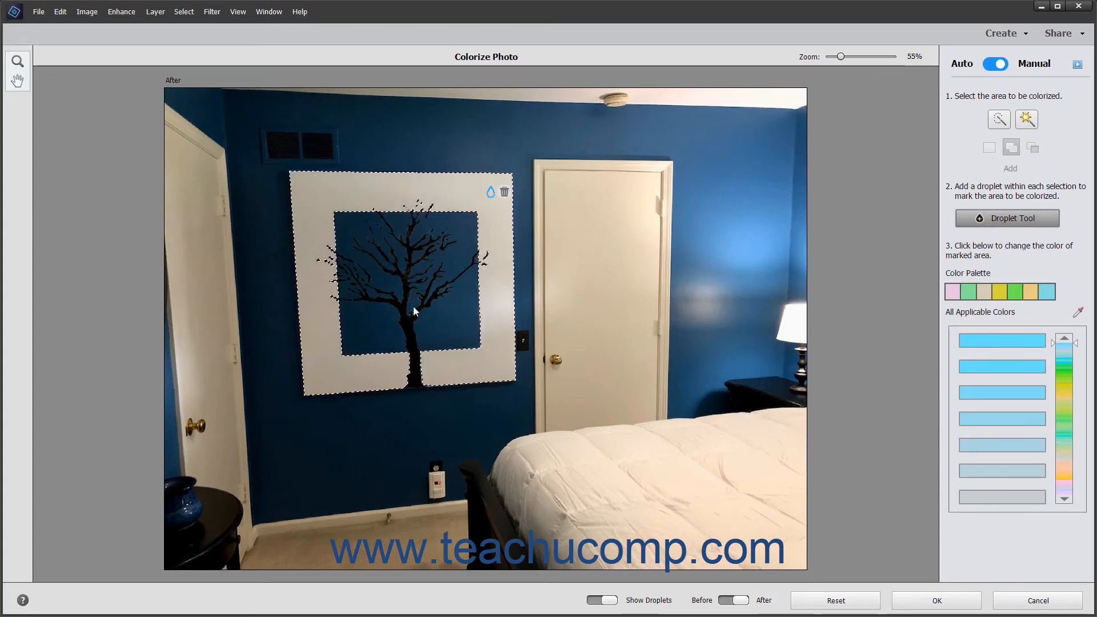
left_click(327, 368)
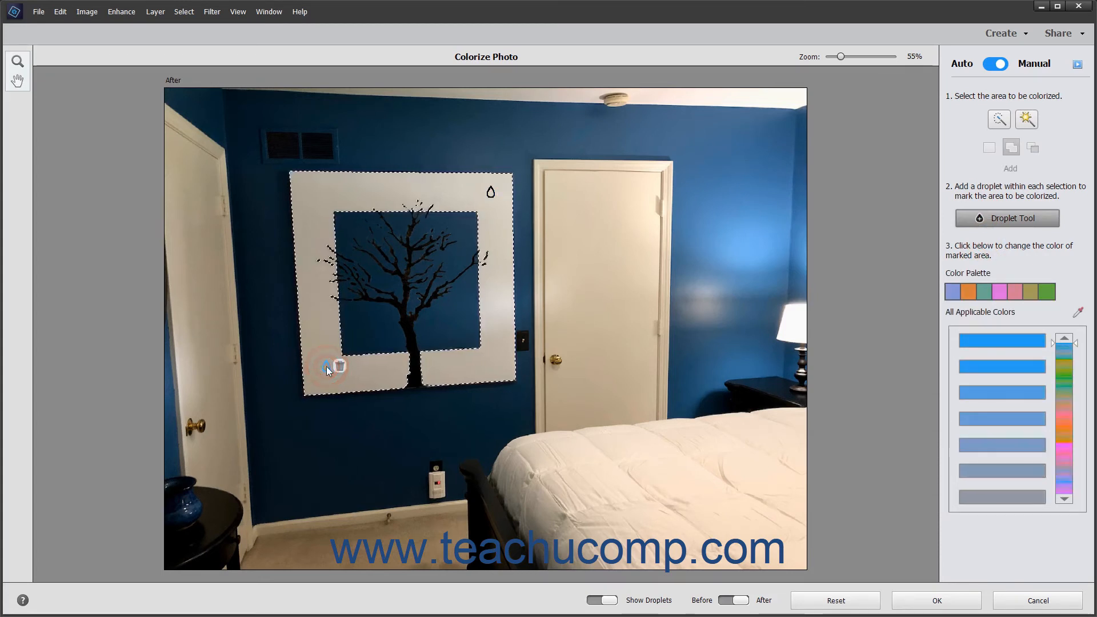
left_click(488, 363)
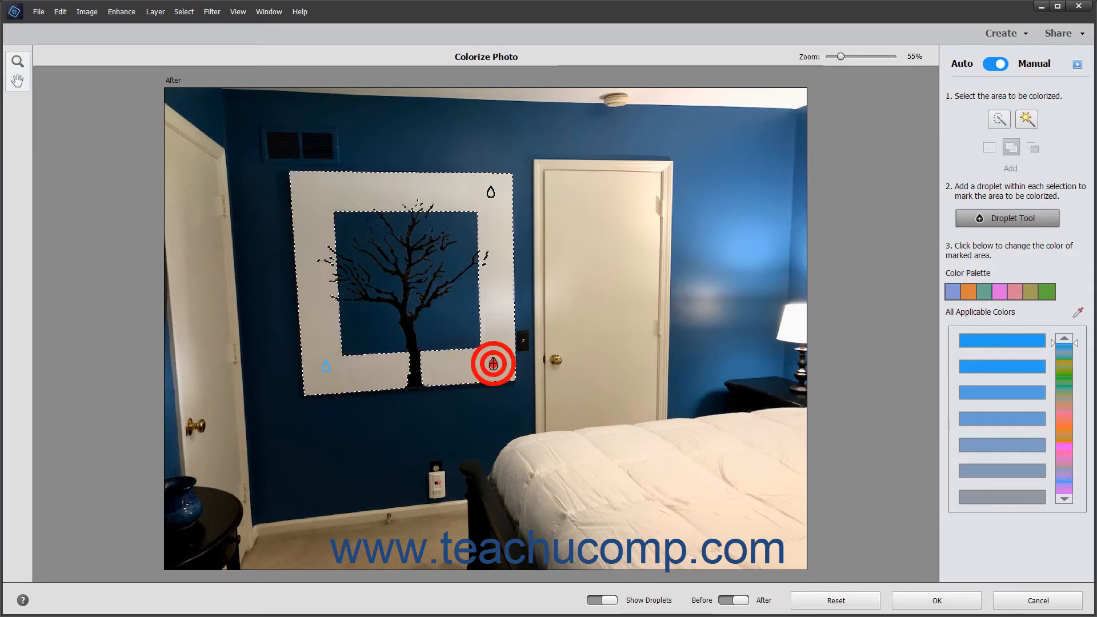
left_click(311, 192)
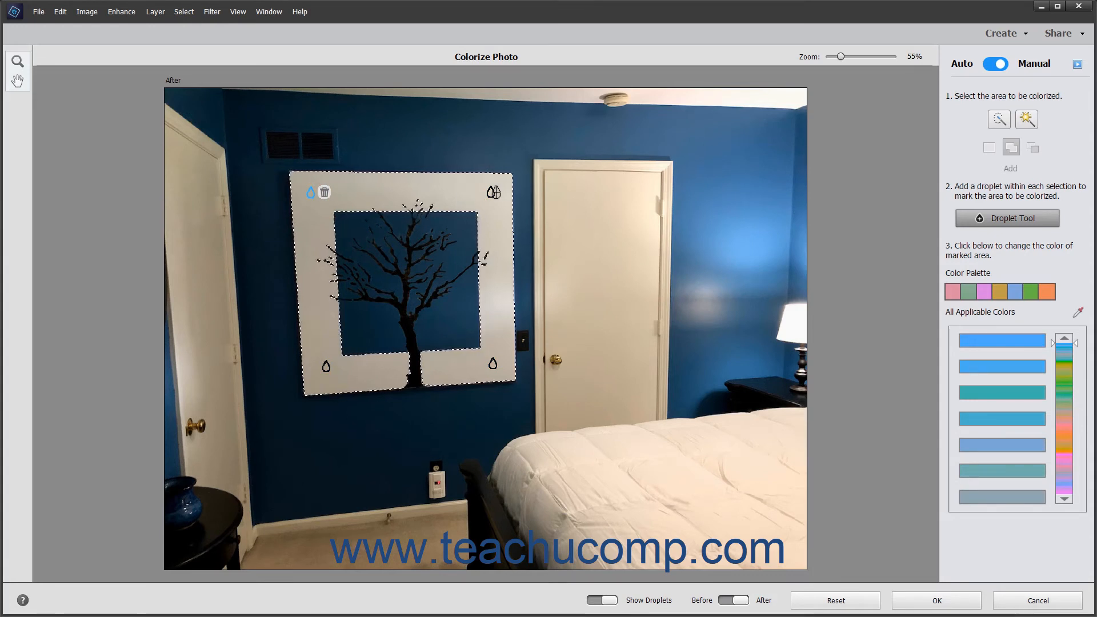
Step: Try a soft green from the applicable colors on the upper-right droplet and undo that color change
left_click(490, 192)
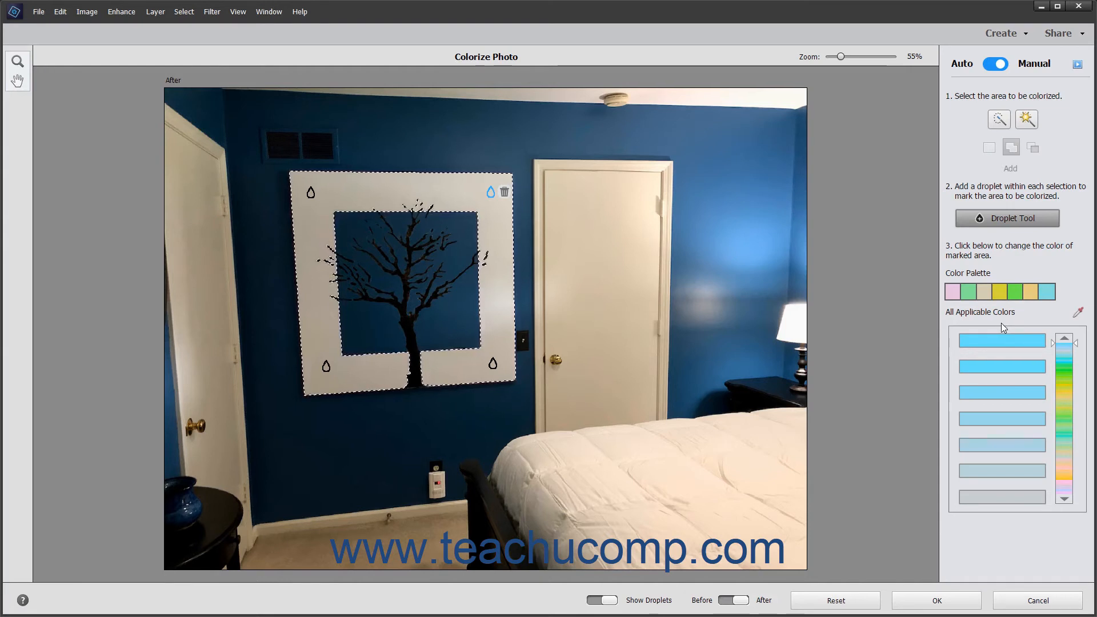
left_click_drag(1053, 341, 1045, 443)
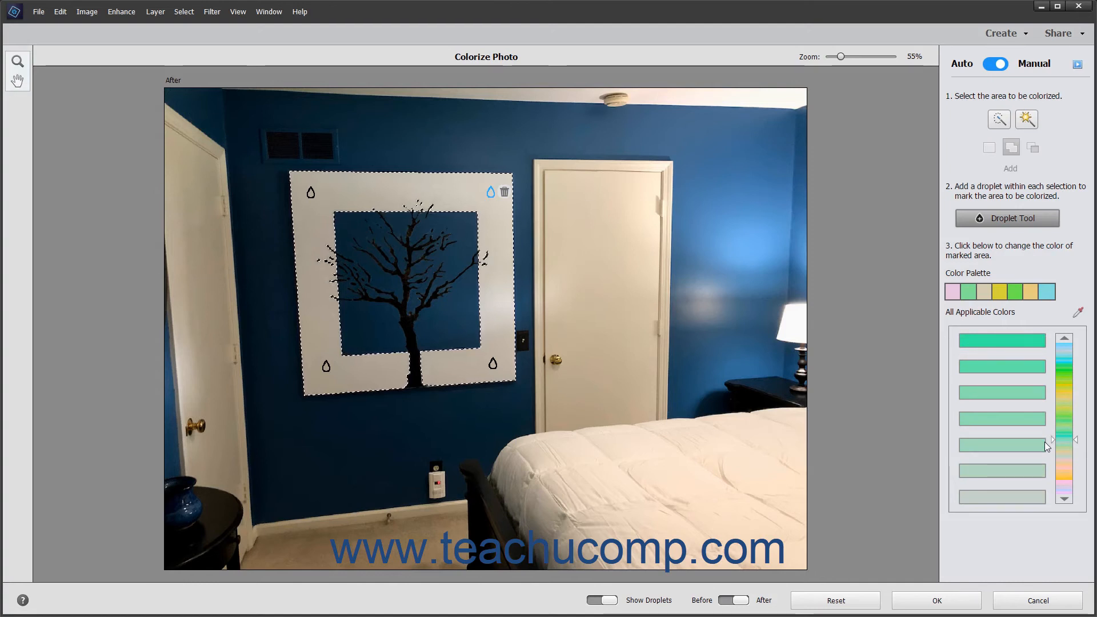
left_click(992, 393)
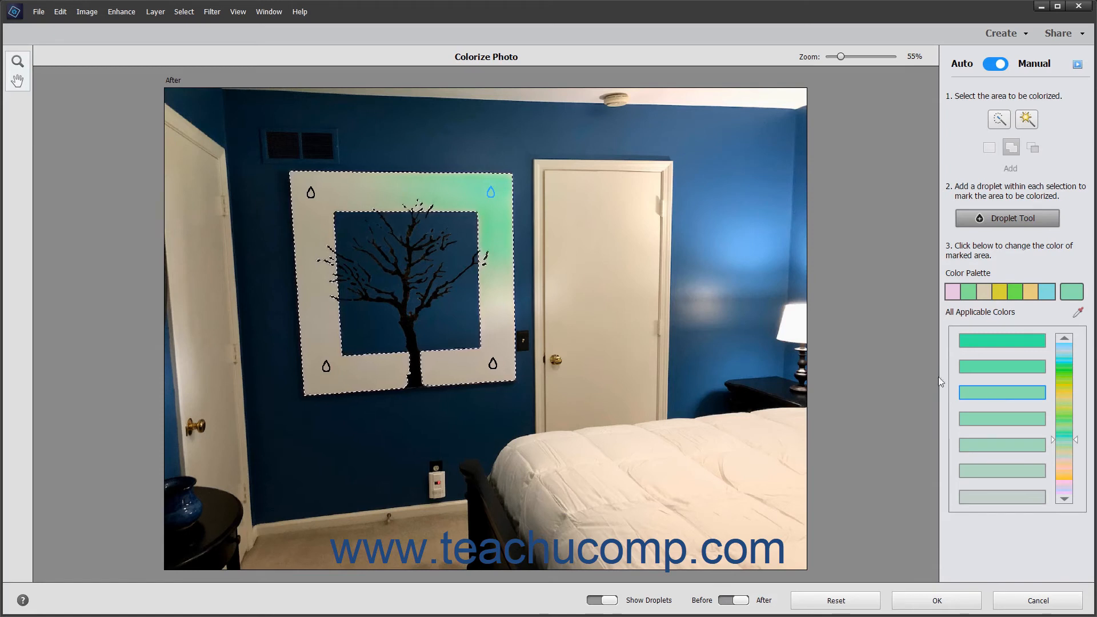
left_click(60, 12)
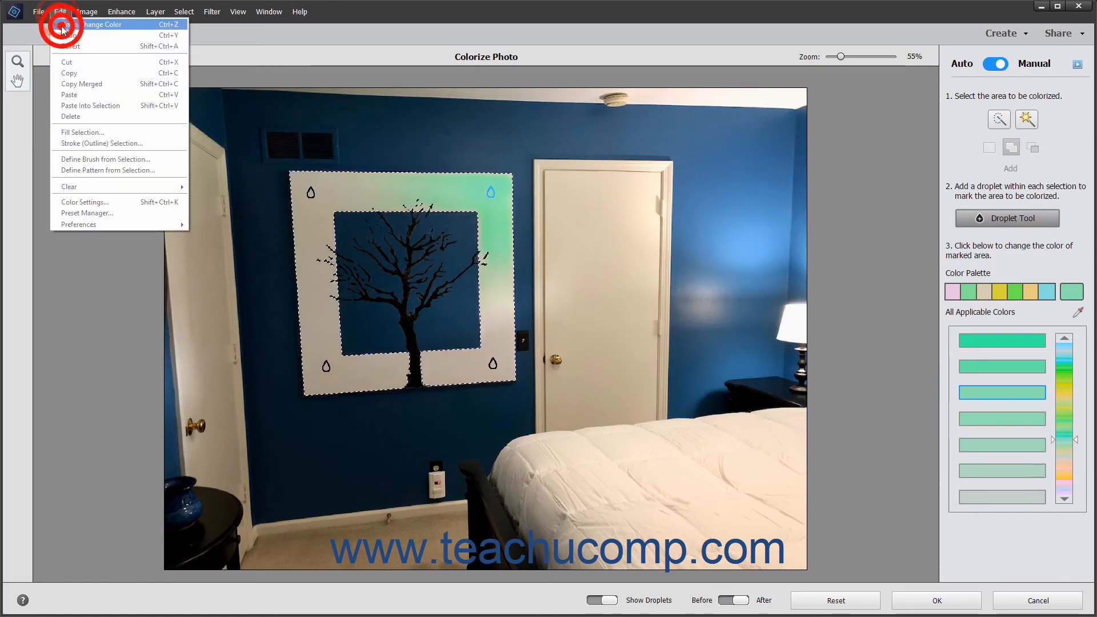
left_click(62, 25)
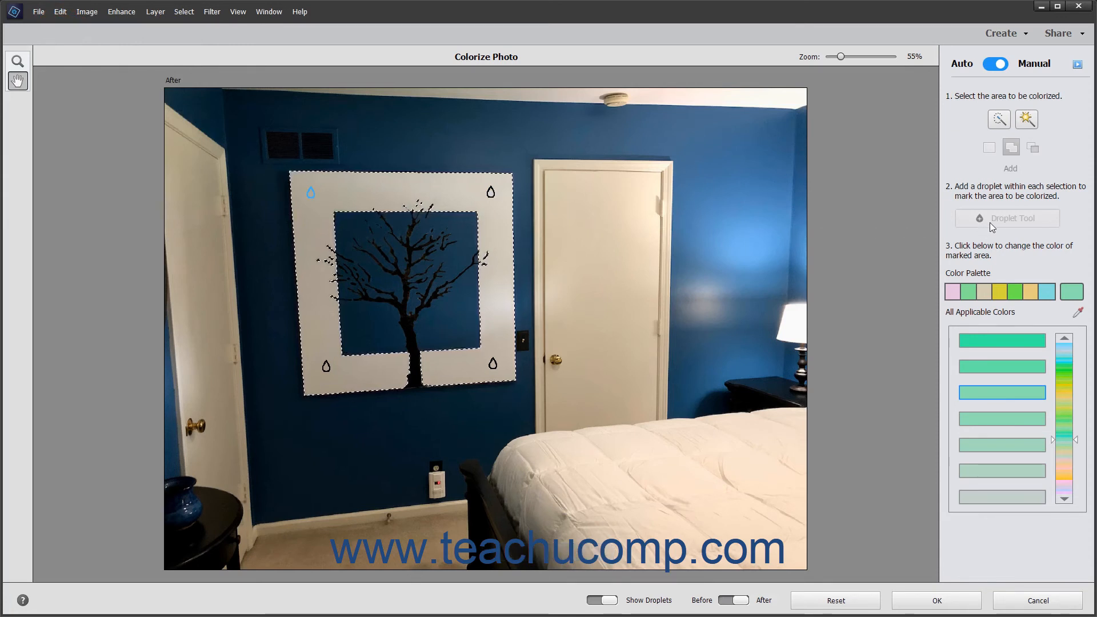
Step: Color the upper-left and upper-right droplets with the dark blue sampled from the wall above the painting
left_click(1078, 313)
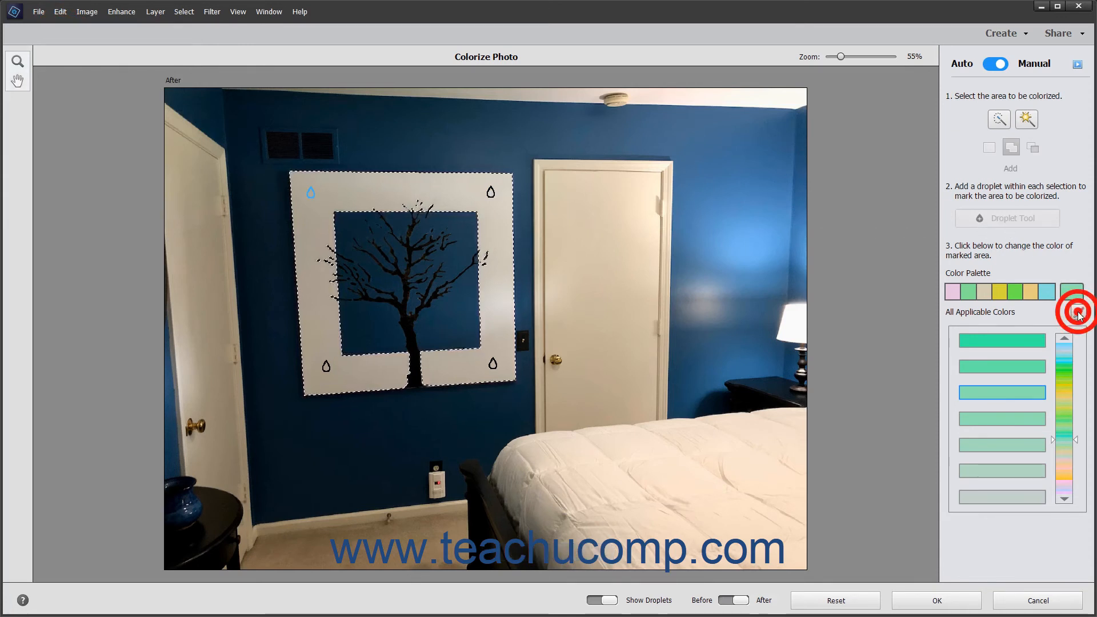
left_click(474, 109)
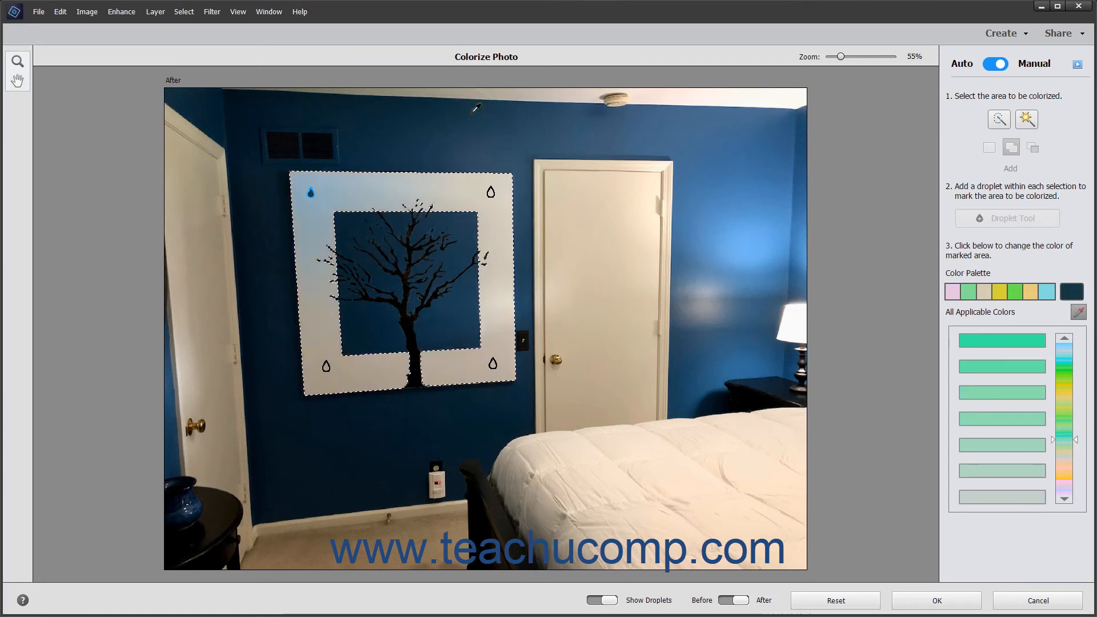
left_click(998, 119)
left_click(1007, 239)
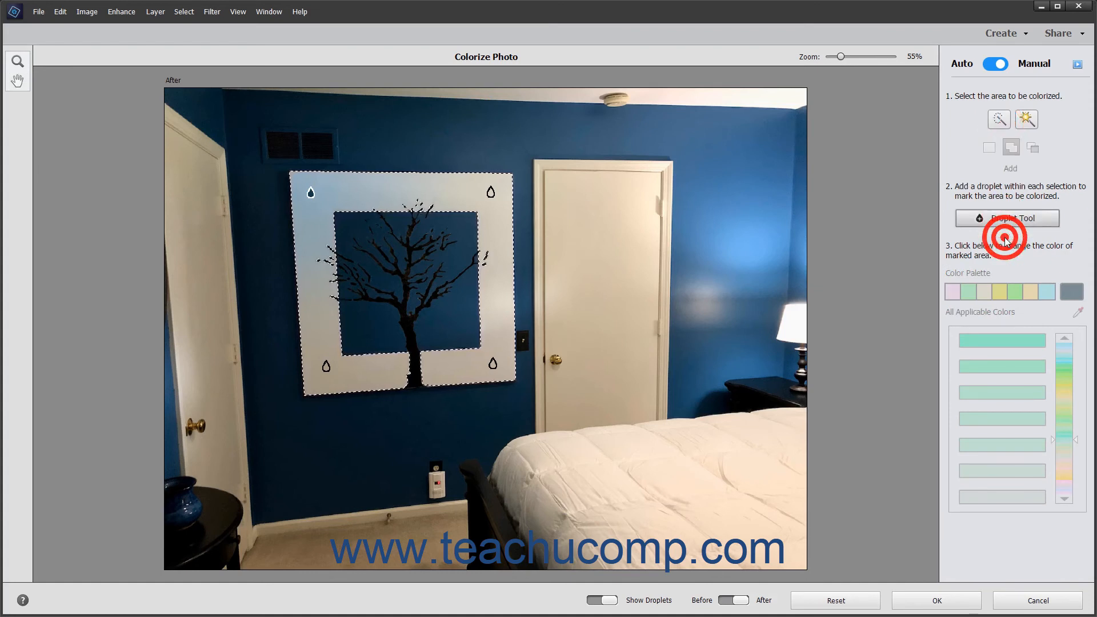
left_click(490, 193)
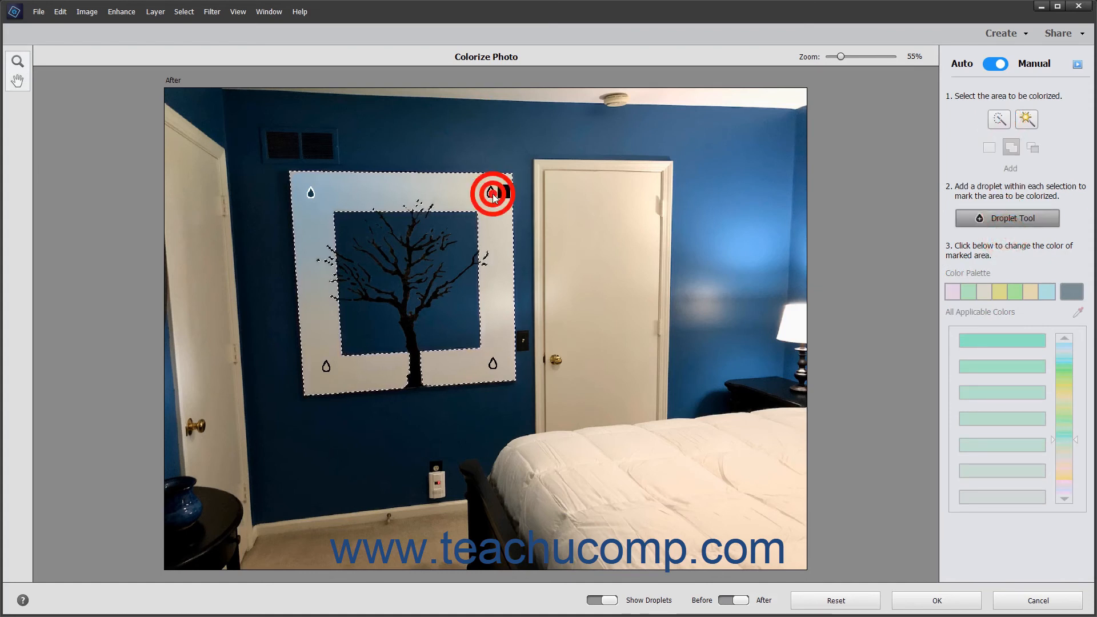
left_click(1072, 292)
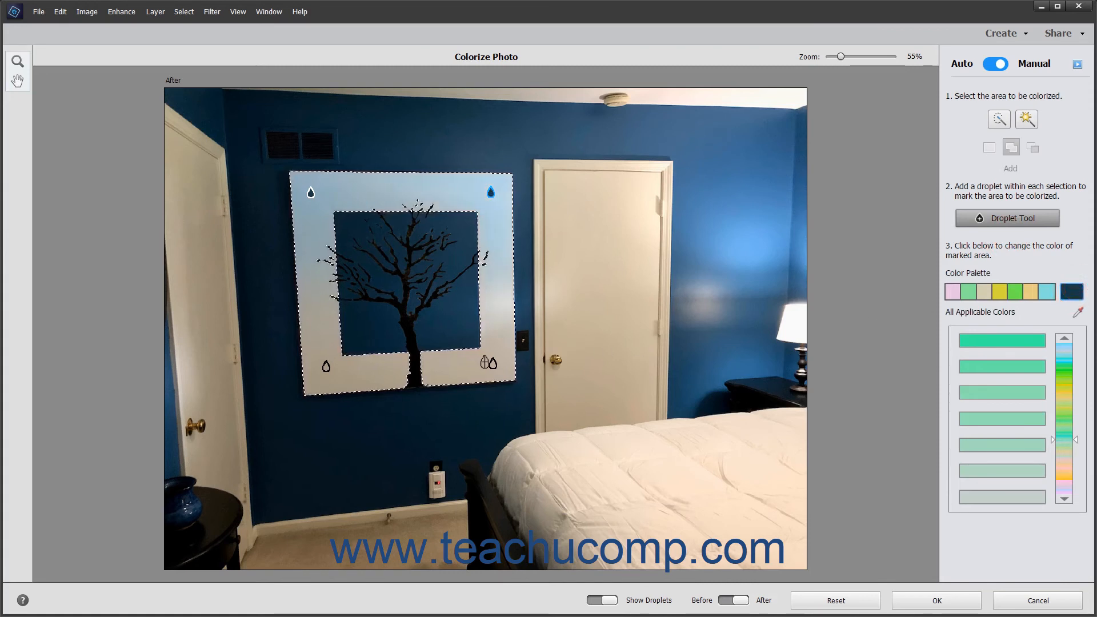
Step: Apply the sampled dark blue wall color to the lower-right and lower-left droplets
left_click(494, 365)
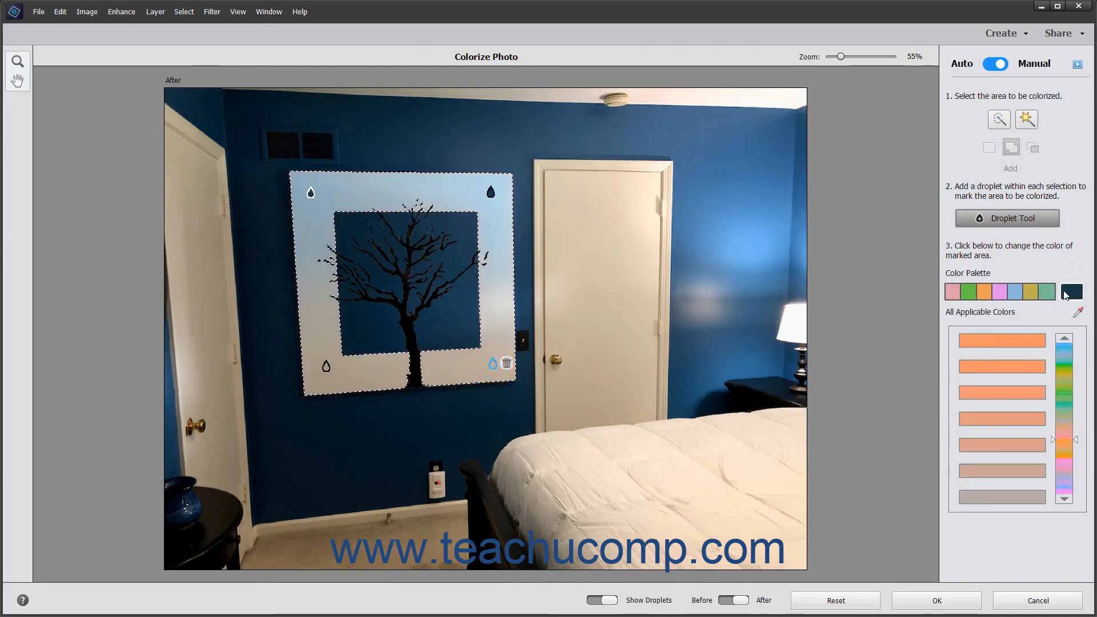
left_click(1065, 293)
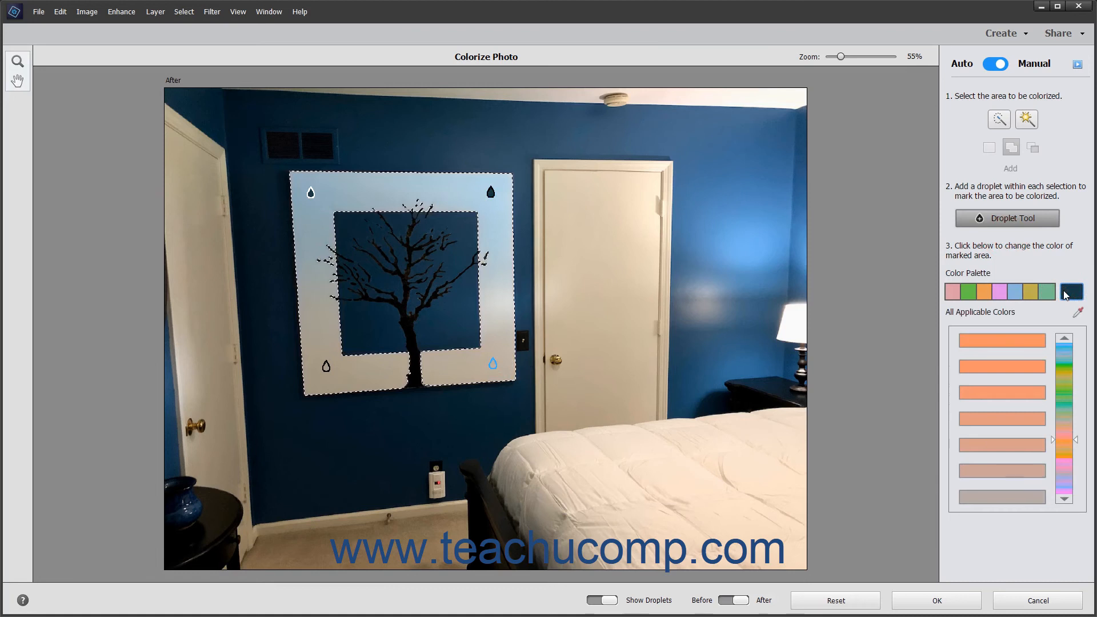
left_click(326, 367)
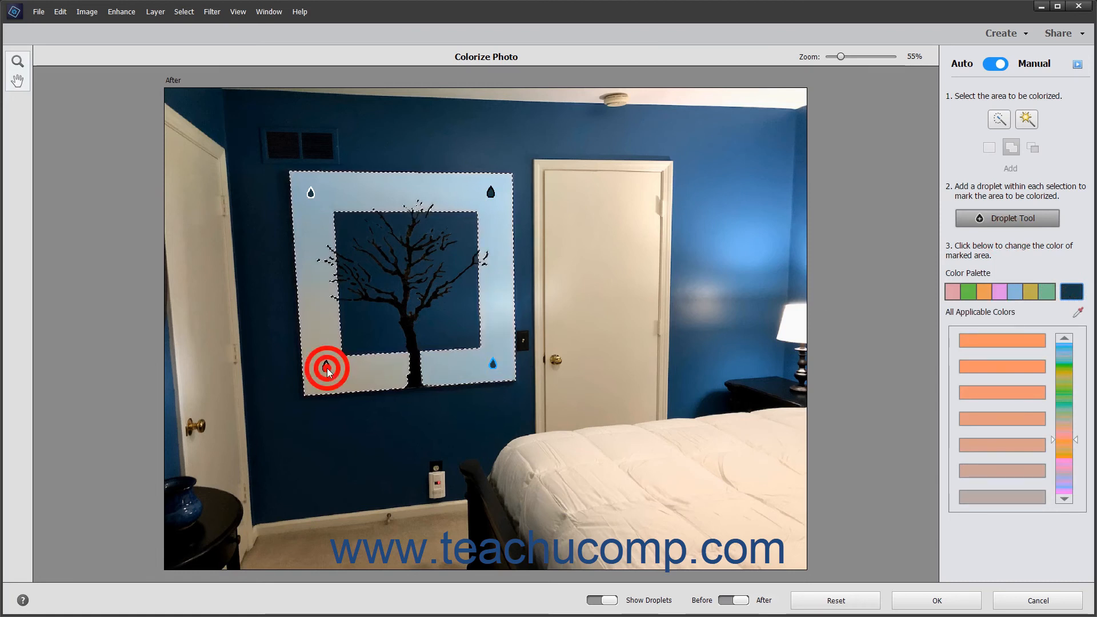
left_click(1073, 293)
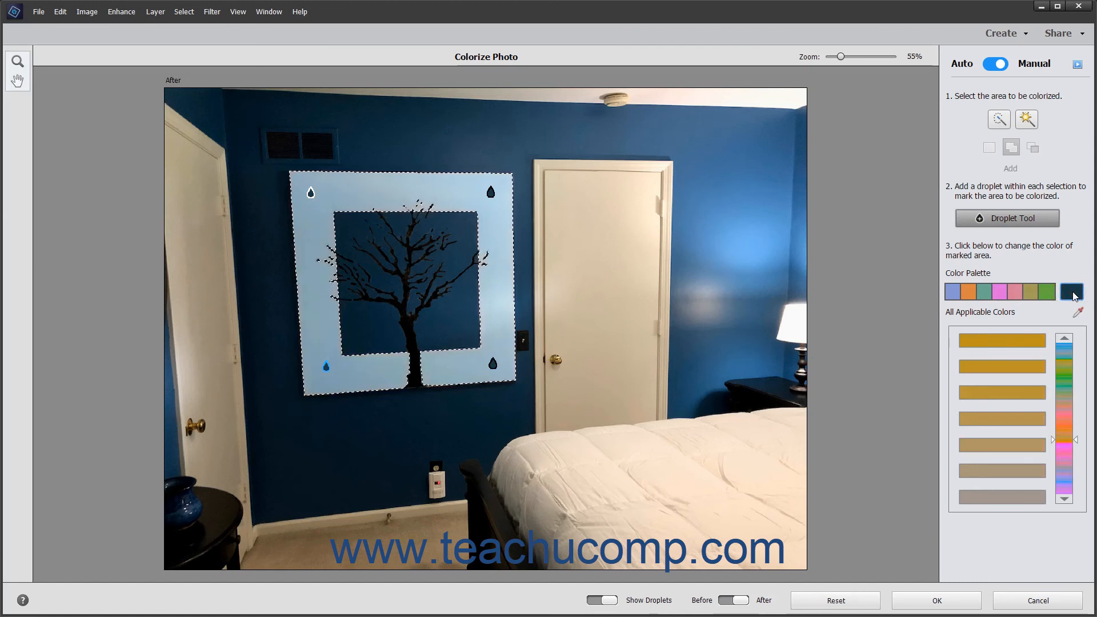
Step: Check the result with the droplets hidden and against the original photo, and apply the colorization
left_click(607, 600)
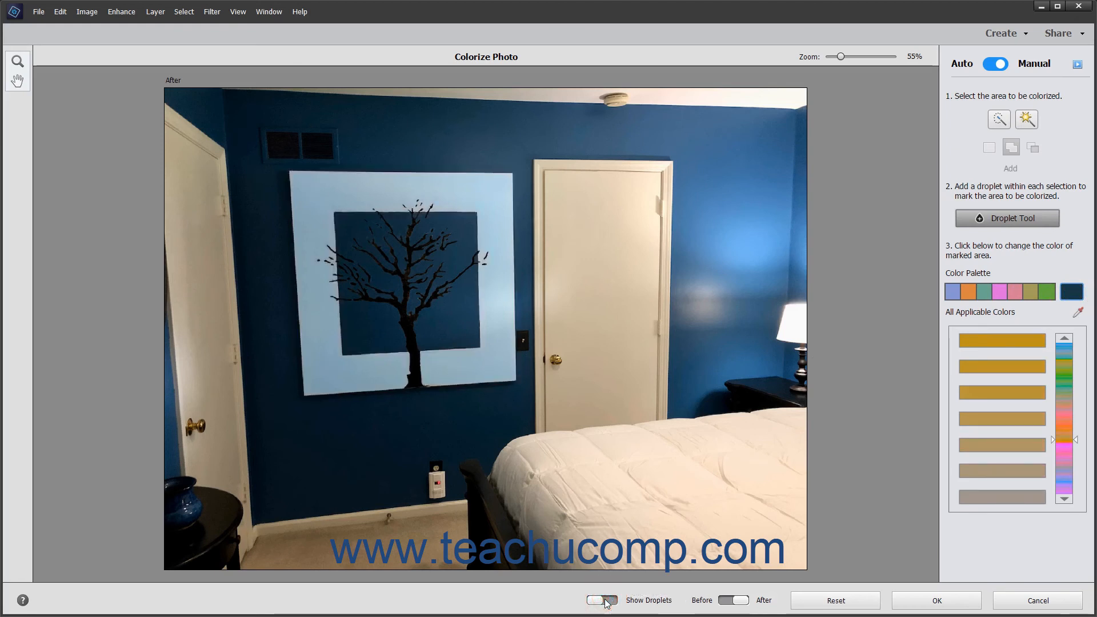
left_click(607, 601)
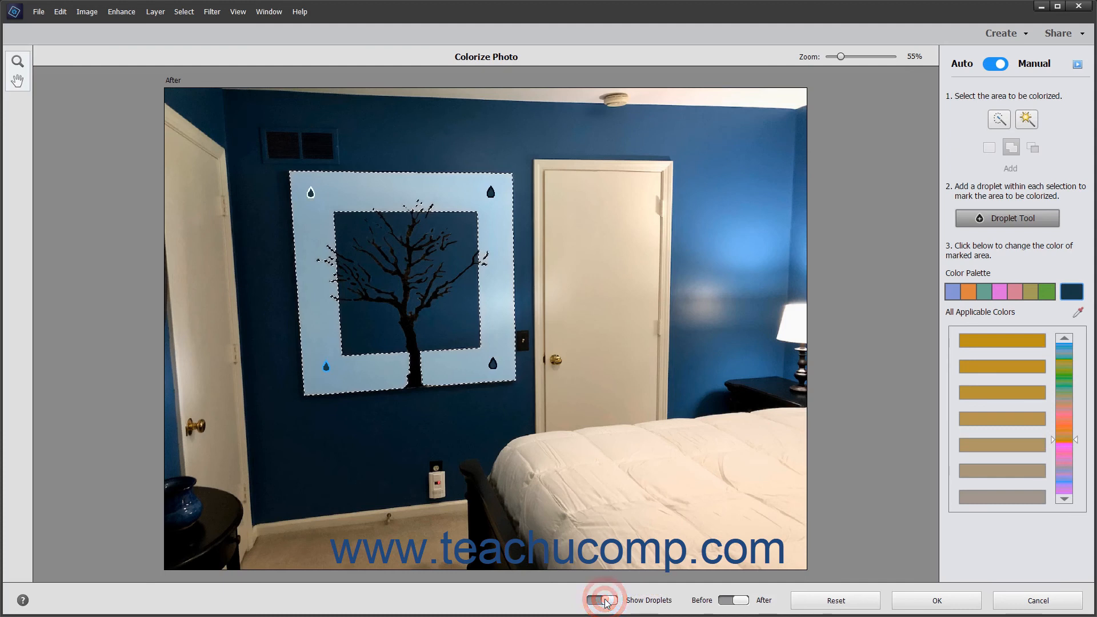
left_click(731, 601)
left_click(731, 601)
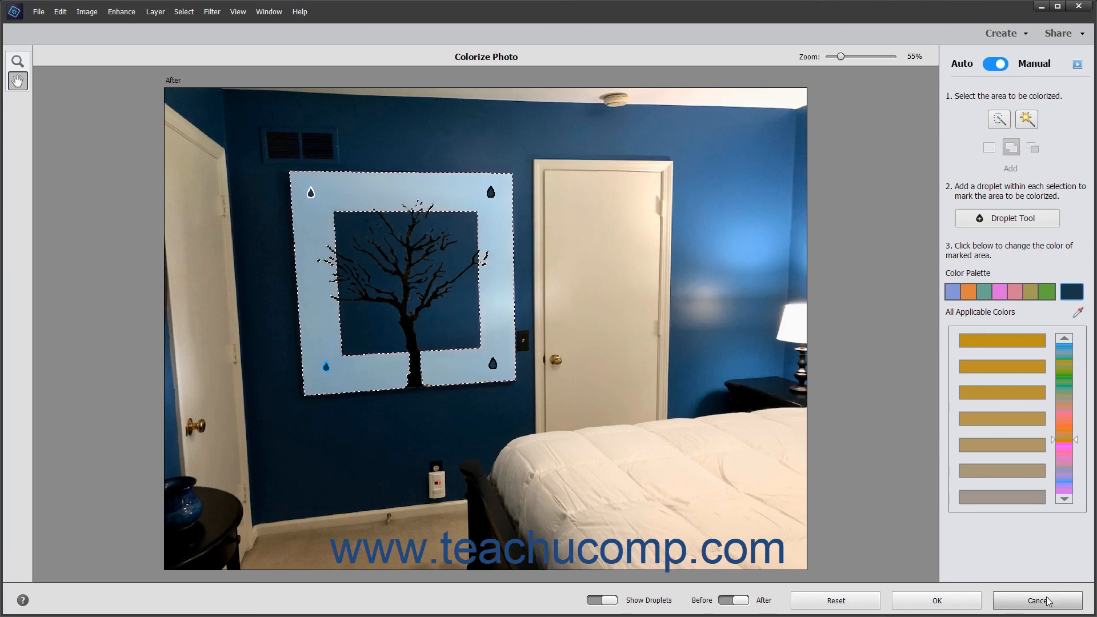
left_click(966, 599)
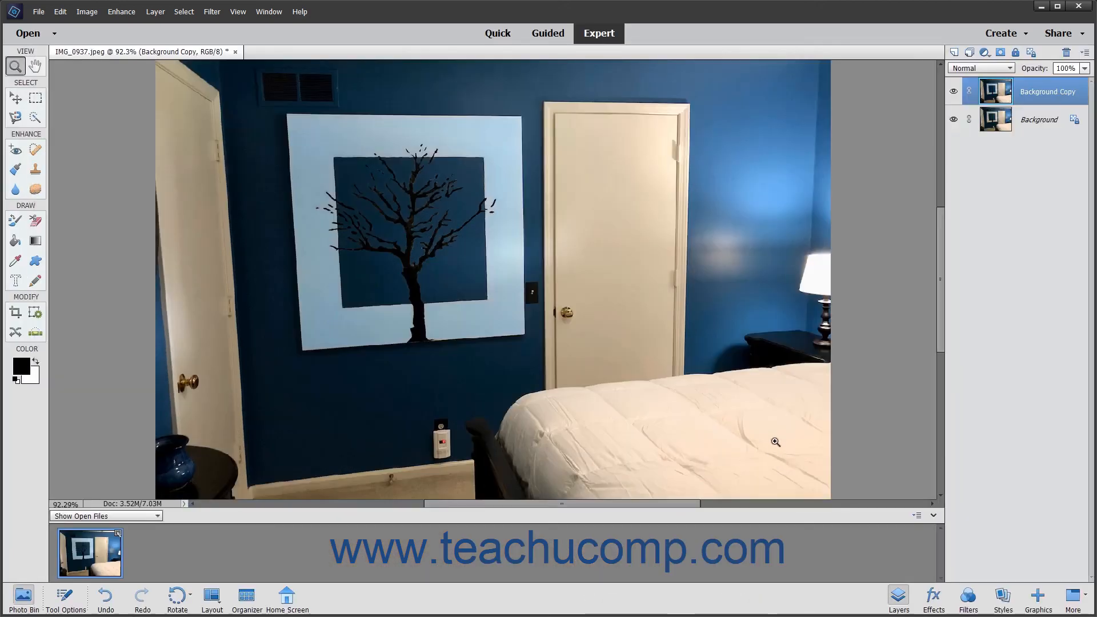